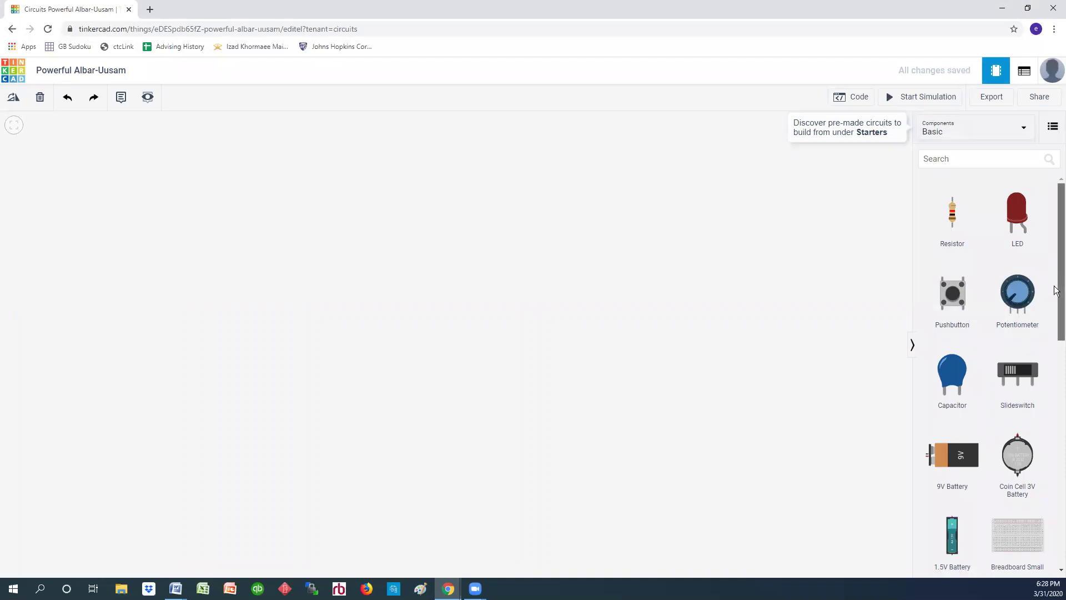
Step: Switch the component list from Basic to All and scroll down to the Instruments section
{"action": "left_click_drag", "start_coordinate": [1056, 279], "coordinate": [1056, 539]}
{"action": "left_click_drag", "start_coordinate": [1056, 470], "coordinate": [1056, 218]}
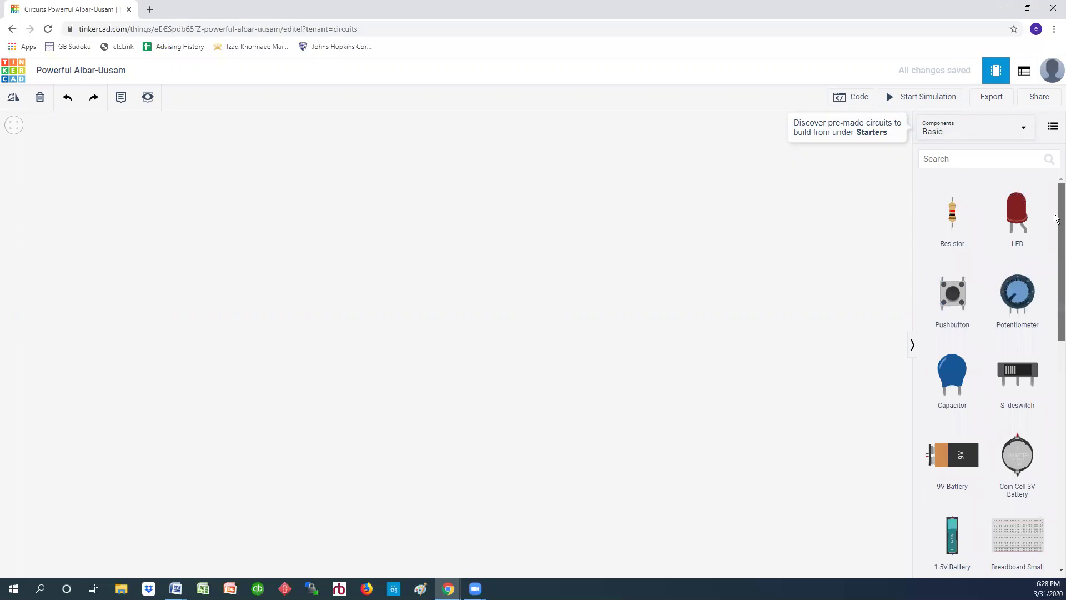
{"action": "left_click", "coordinate": [947, 132]}
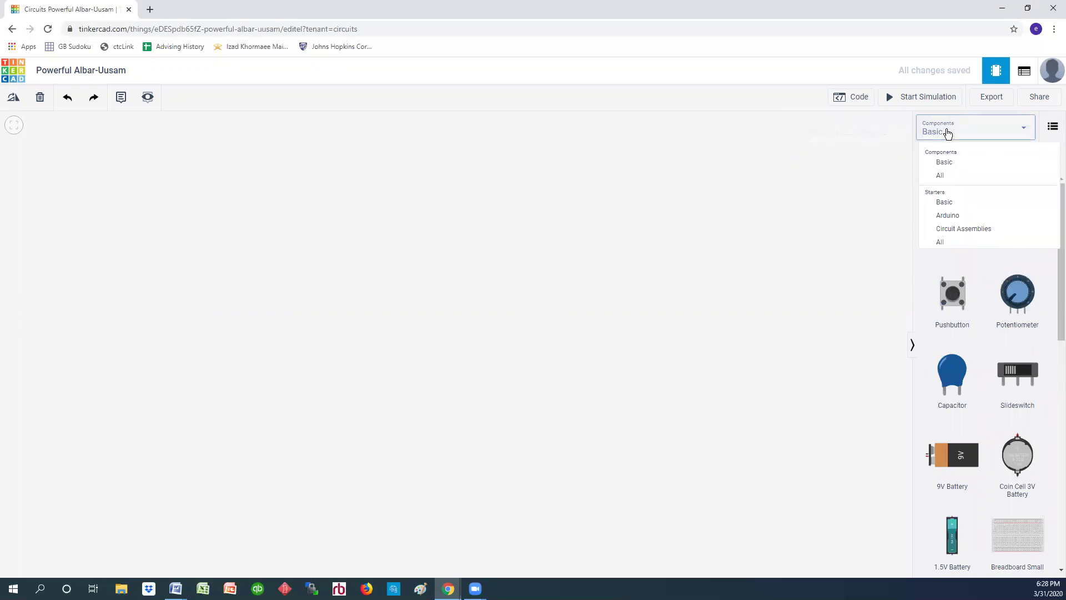
{"action": "left_click", "coordinate": [941, 175]}
{"action": "left_click_drag", "start_coordinate": [1056, 211], "coordinate": [1056, 415]}
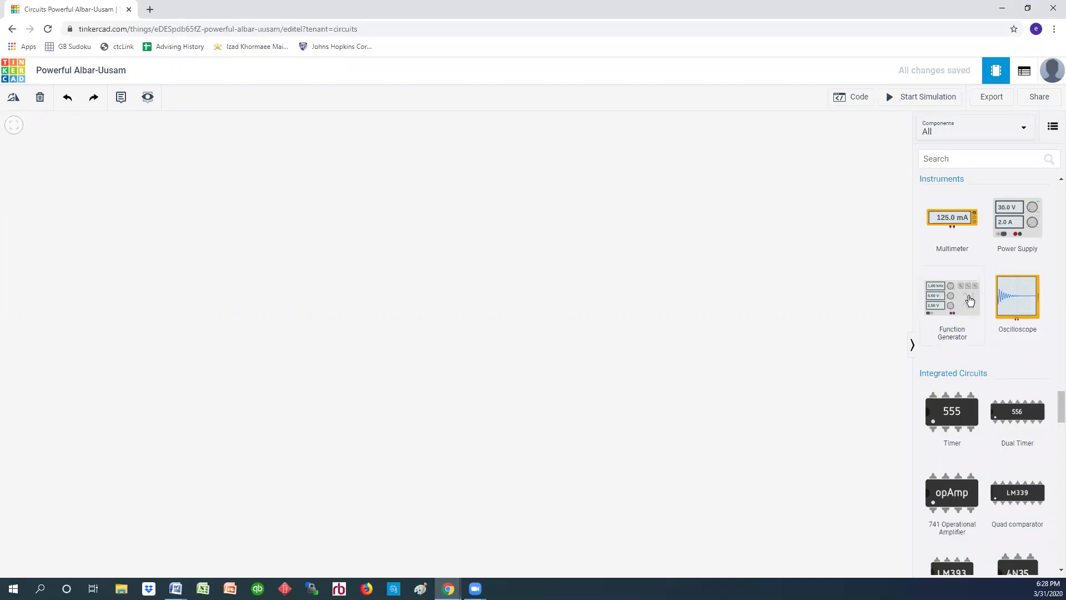
Step: Drop a Function Generator onto the canvas and change its Name field to FG1
{"action": "left_click_drag", "start_coordinate": [969, 300], "coordinate": [276, 258]}
{"action": "left_click", "coordinate": [365, 259]}
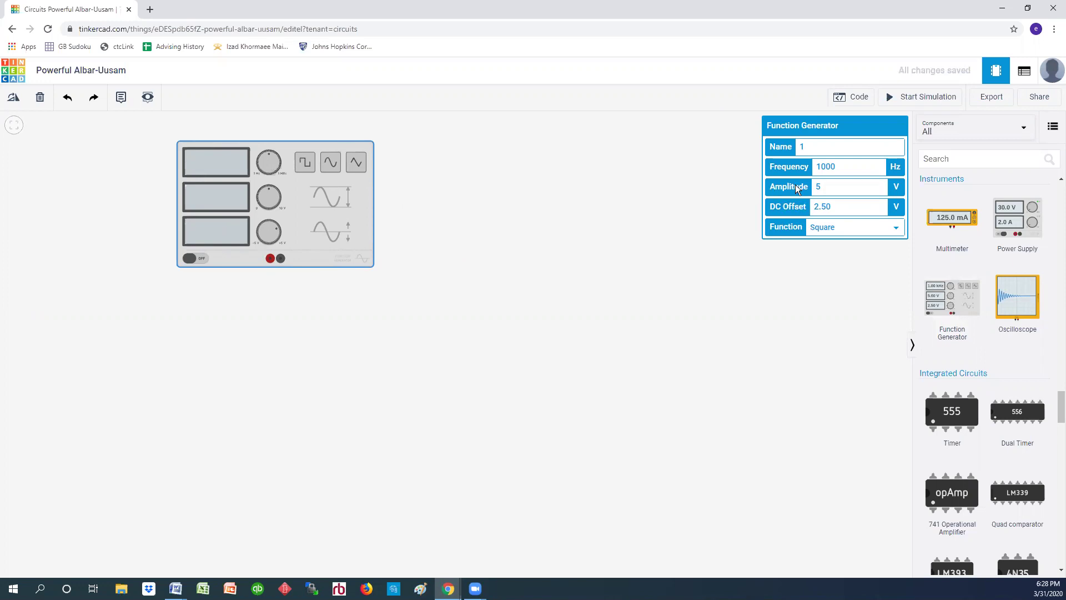
{"action": "double_click", "coordinate": [806, 145]}
{"action": "left_click", "coordinate": [802, 145]}
{"action": "type", "text": "G1"}
{"action": "left_click_drag", "start_coordinate": [837, 168], "coordinate": [815, 208]}
{"action": "left_click", "coordinate": [896, 232]}
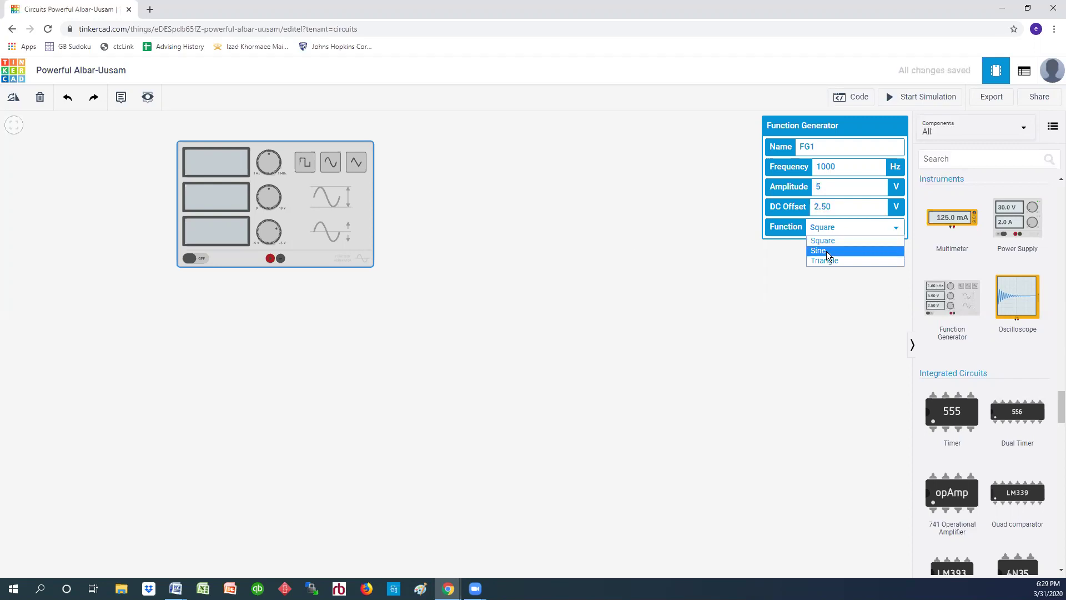
{"action": "left_click", "coordinate": [740, 257]}
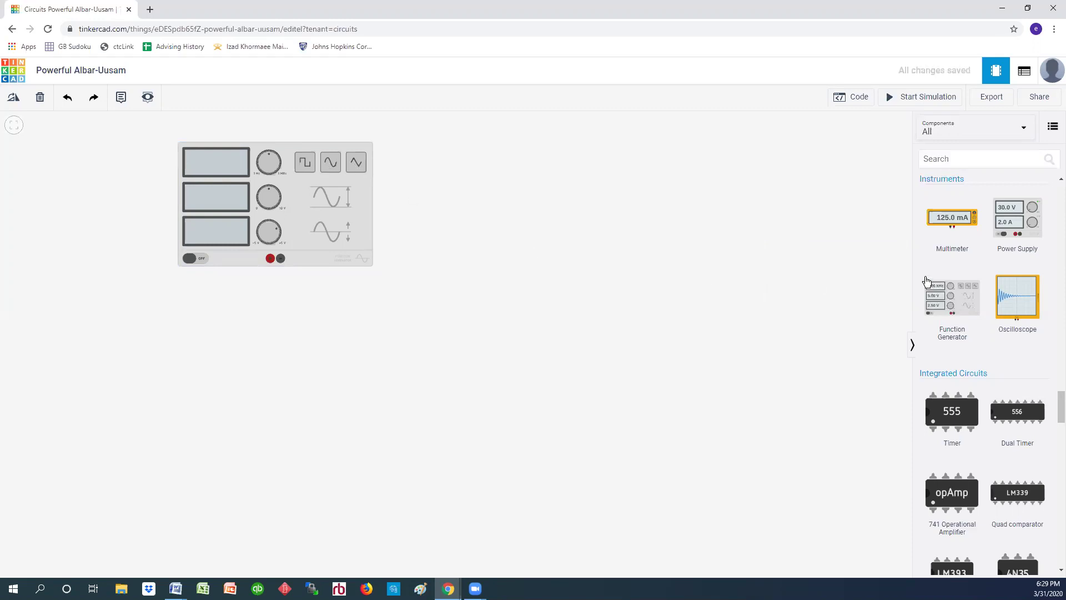
Step: Drag an Oscilloscope from Instruments onto the canvas to the right of FG1
{"action": "left_click_drag", "start_coordinate": [1006, 296], "coordinate": [614, 322]}
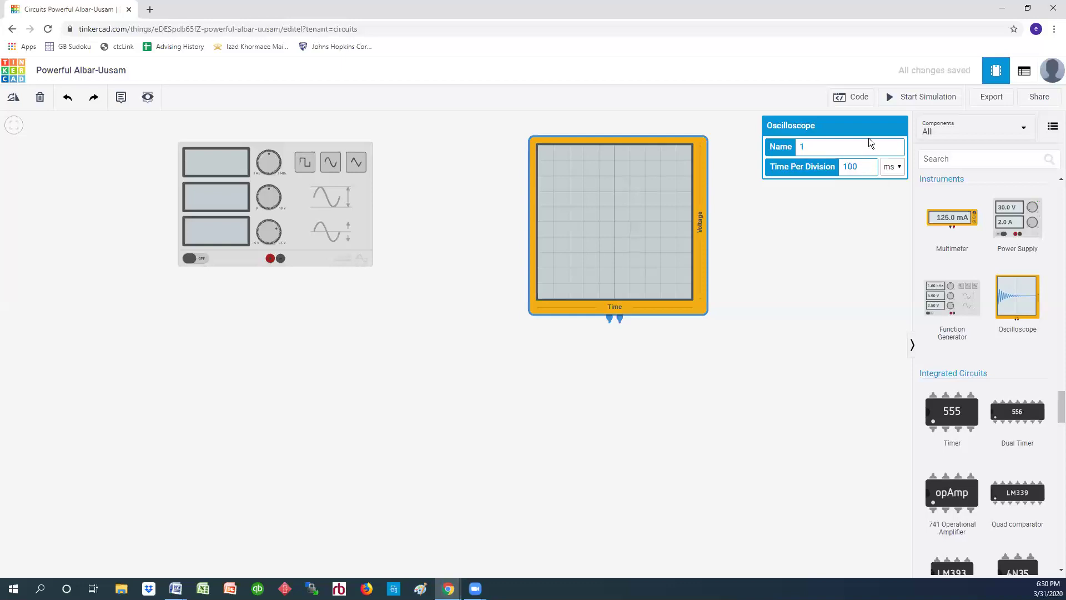
Step: Route a red wire beneath both instruments from the oscilloscope's positive terminal to FG1's positive terminal
{"action": "left_click", "coordinate": [618, 323]}
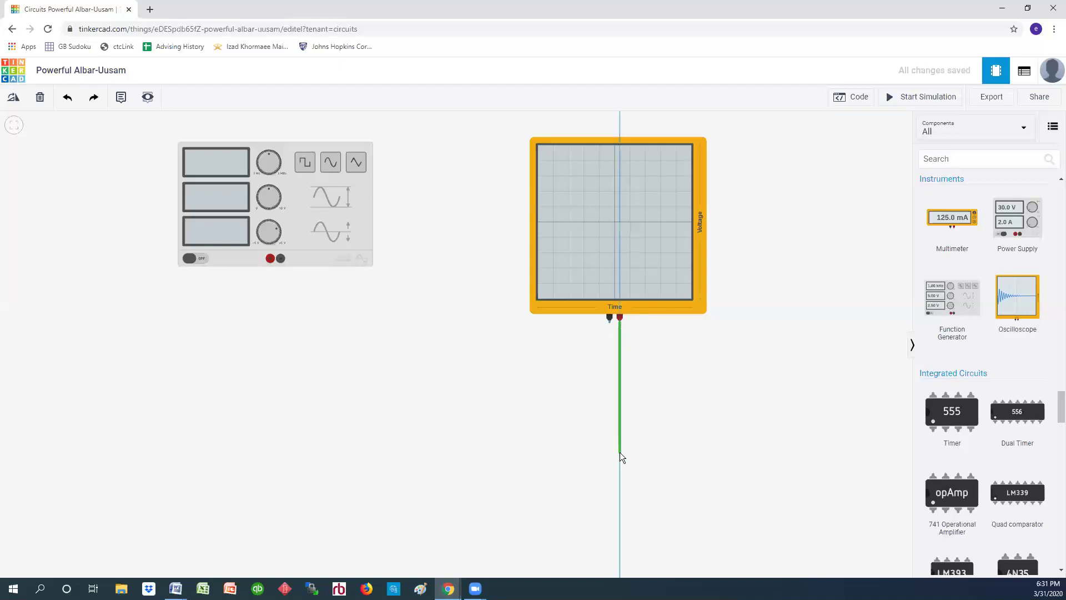
{"action": "left_click", "coordinate": [620, 452]}
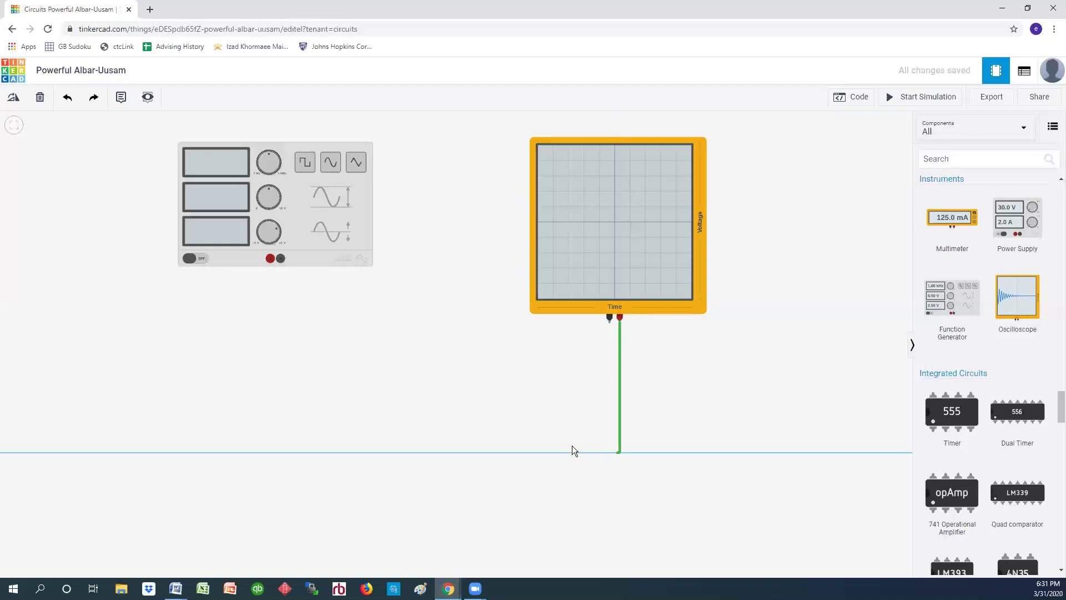
{"action": "left_click", "coordinate": [257, 451]}
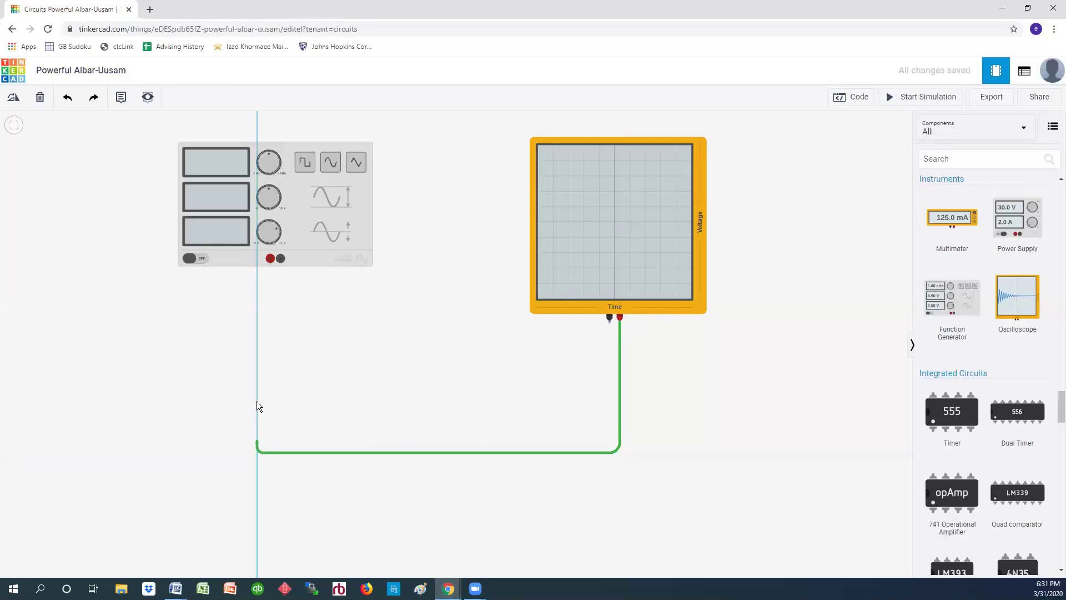
{"action": "left_click", "coordinate": [269, 259]}
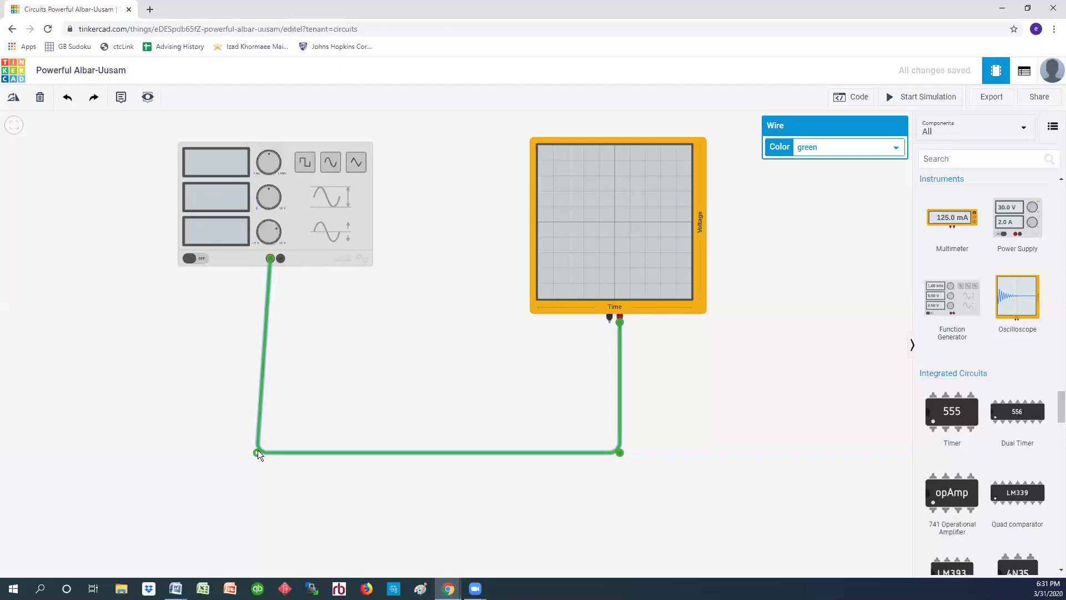
{"action": "left_click_drag", "start_coordinate": [257, 450], "coordinate": [264, 451]}
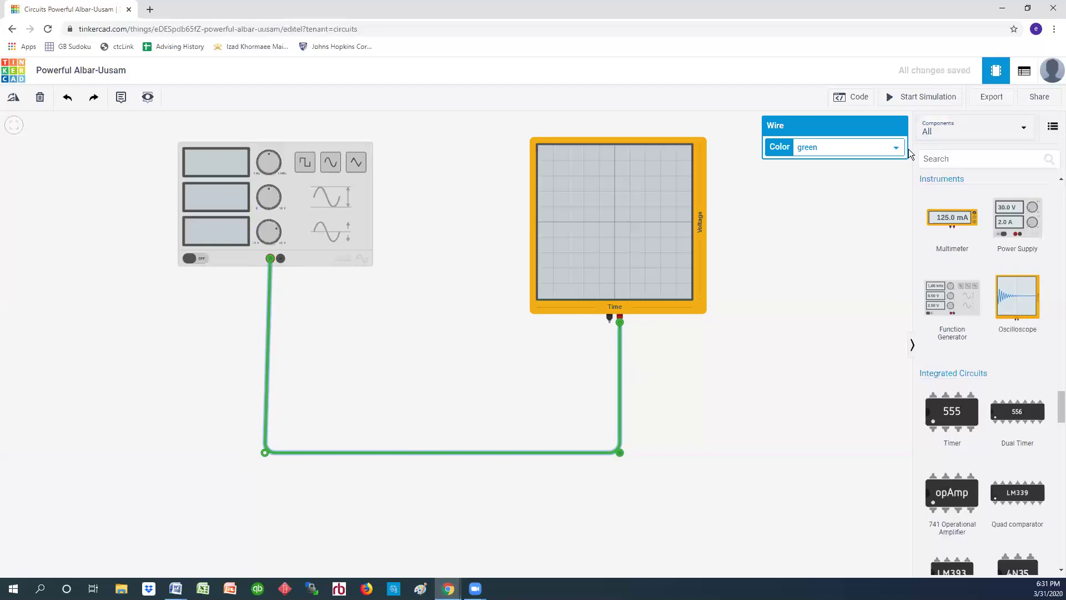
{"action": "left_click", "coordinate": [879, 153]}
{"action": "left_click", "coordinate": [856, 171]}
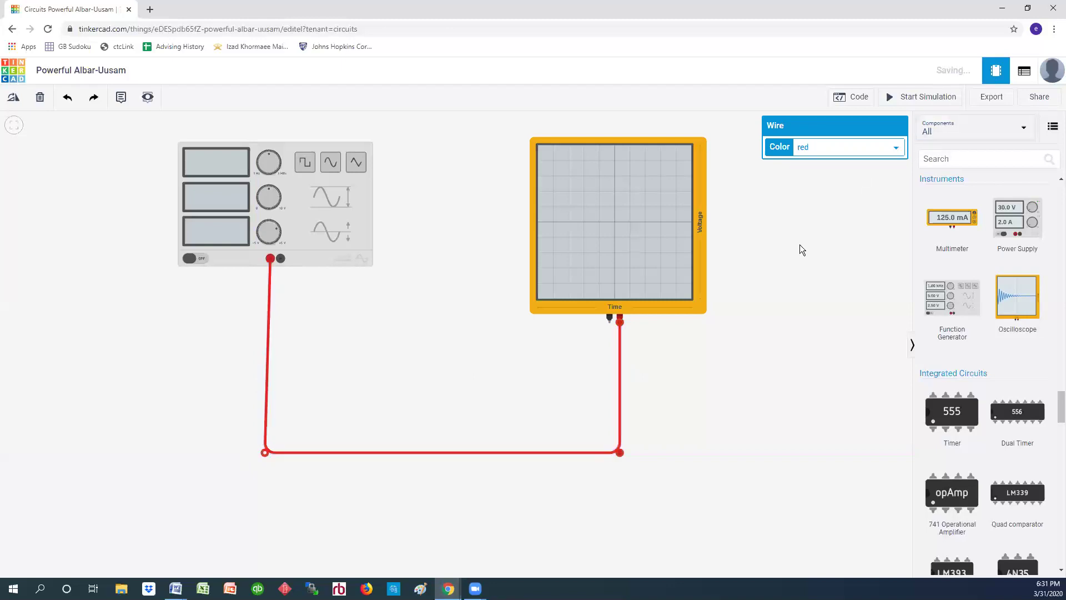
Step: Route a black wire beneath both instruments from the oscilloscope's negative terminal to FG1's negative terminal
{"action": "left_click", "coordinate": [612, 324]}
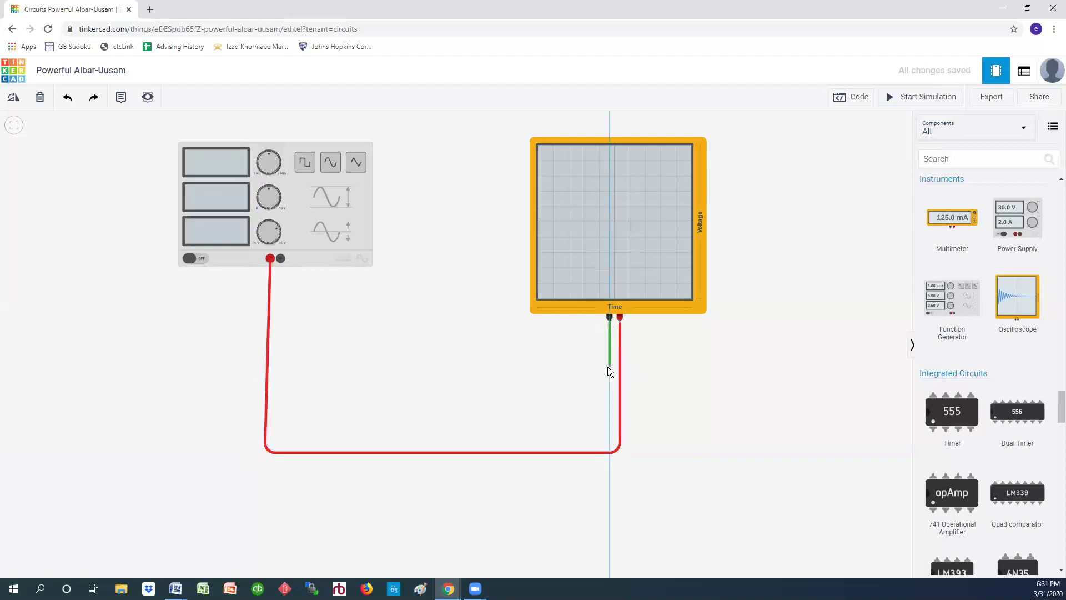
{"action": "left_click", "coordinate": [607, 439]}
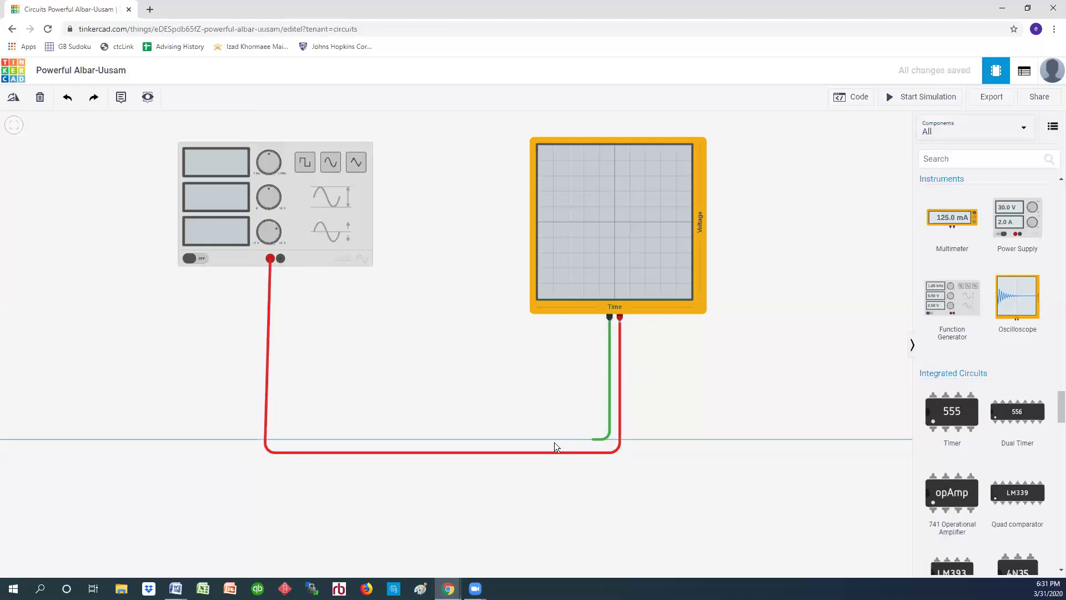
{"action": "left_click", "coordinate": [280, 441]}
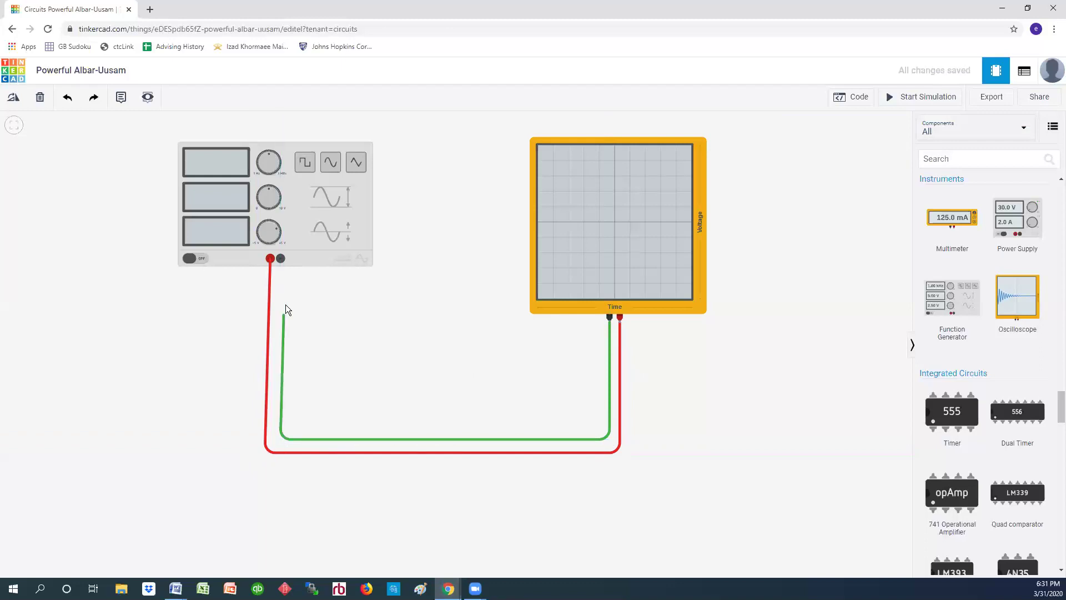
{"action": "left_click", "coordinate": [281, 258]}
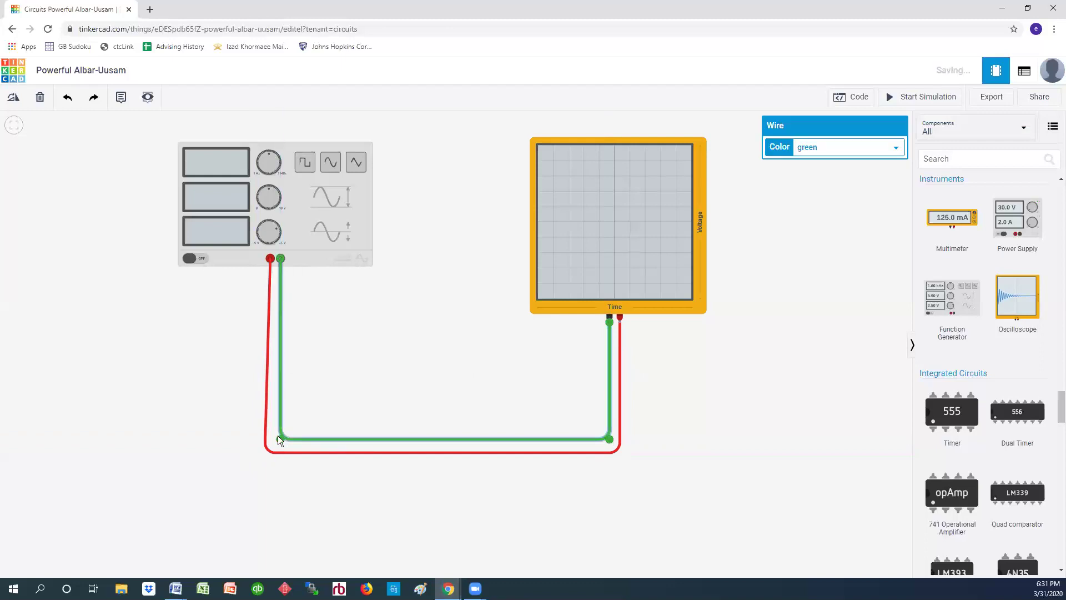
{"action": "left_click_drag", "start_coordinate": [279, 440], "coordinate": [274, 440]}
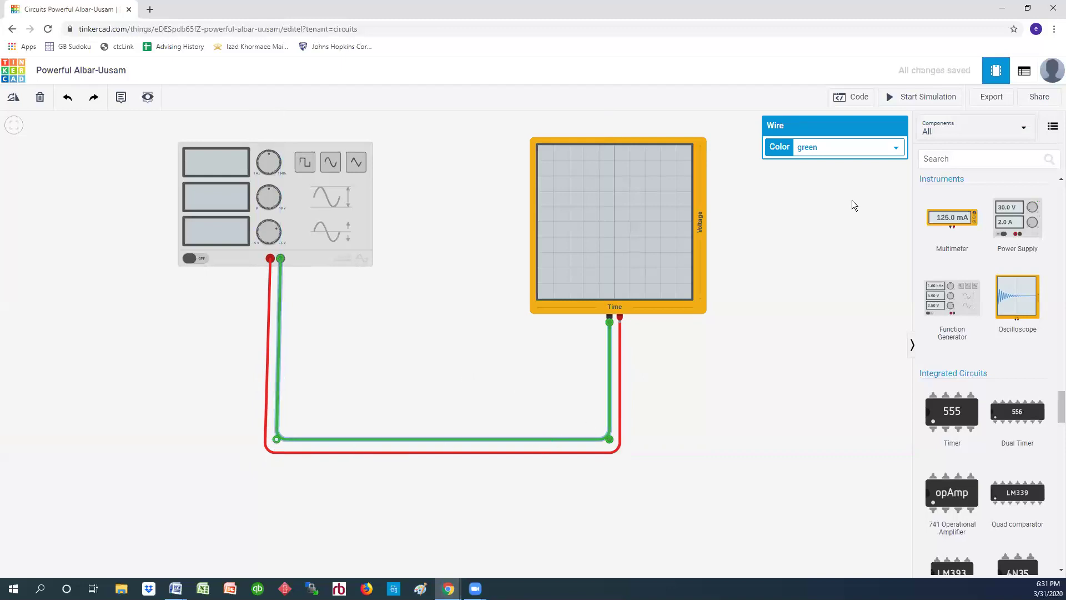
{"action": "left_click", "coordinate": [850, 151]}
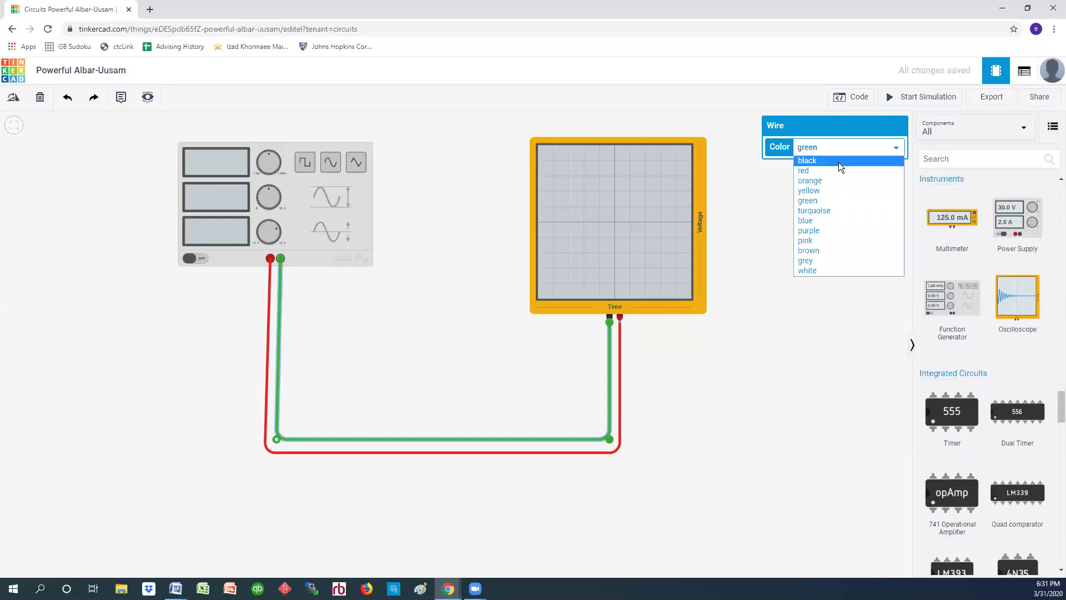
{"action": "left_click", "coordinate": [839, 161]}
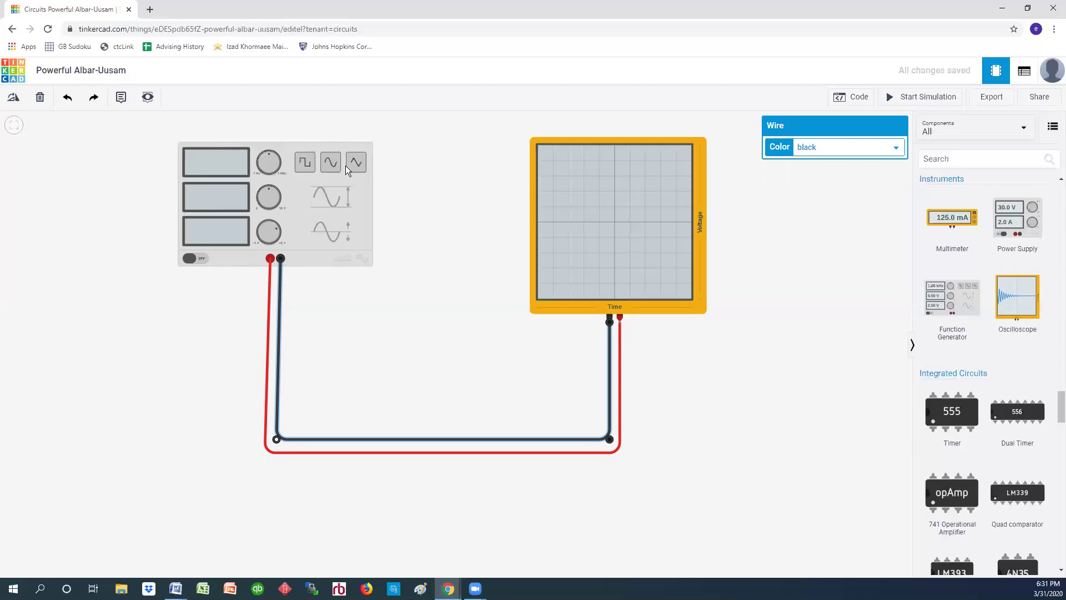
{"action": "left_click", "coordinate": [298, 210]}
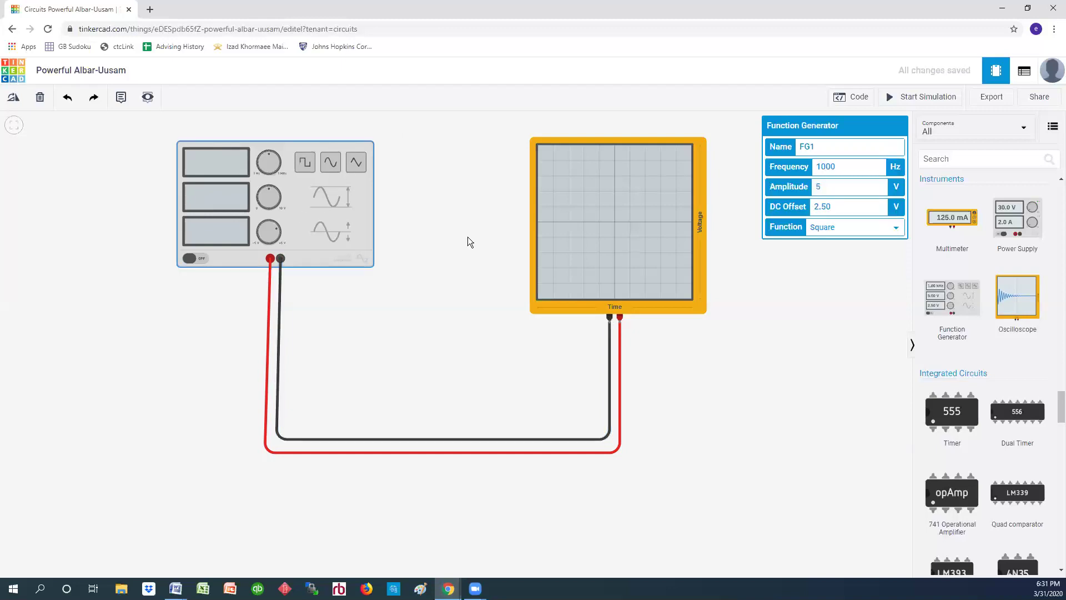
{"action": "double_click", "coordinate": [827, 166]}
{"action": "left_click", "coordinate": [838, 187]}
{"action": "double_click", "coordinate": [814, 187]}
{"action": "left_click_drag", "start_coordinate": [834, 208], "coordinate": [813, 208]}
{"action": "left_click_drag", "start_coordinate": [840, 167], "coordinate": [811, 206]}
Step: Select the oscilloscope and highlight its 100 ms Time Per Division value
{"action": "left_click", "coordinate": [616, 222]}
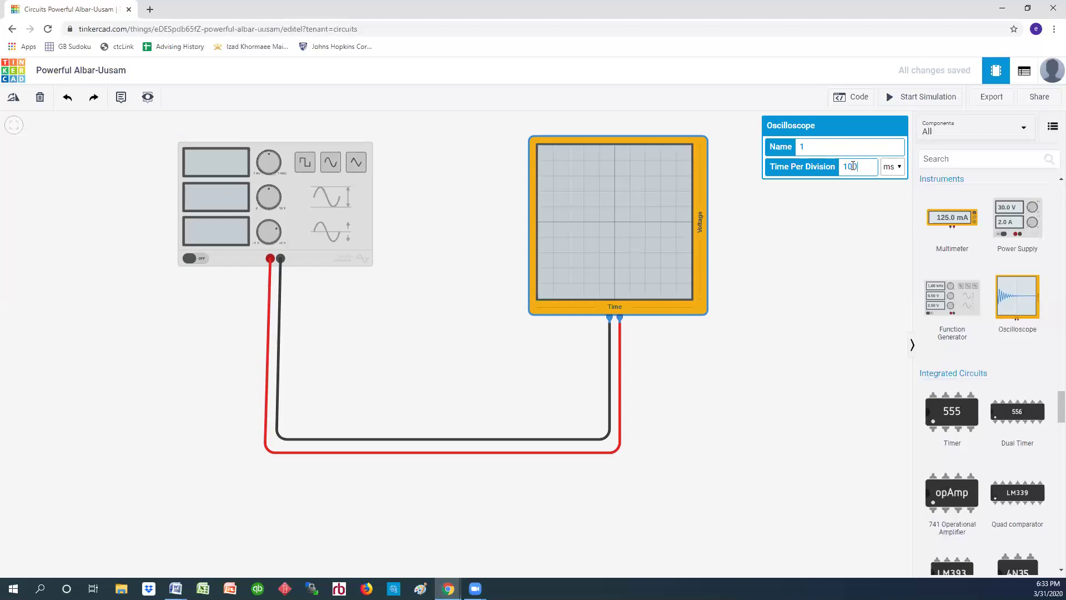
{"action": "left_click_drag", "start_coordinate": [859, 166], "coordinate": [842, 166]}
Step: Start the simulation and change the oscilloscope's time per division from 100 ms to 2 ms
{"action": "left_click", "coordinate": [910, 99]}
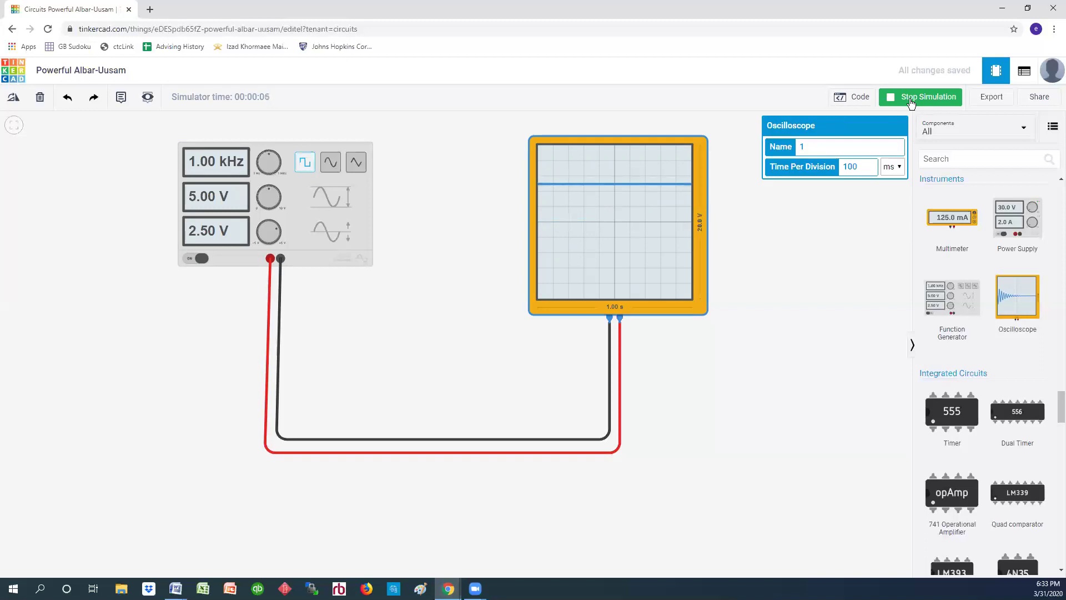
{"action": "double_click", "coordinate": [858, 167]}
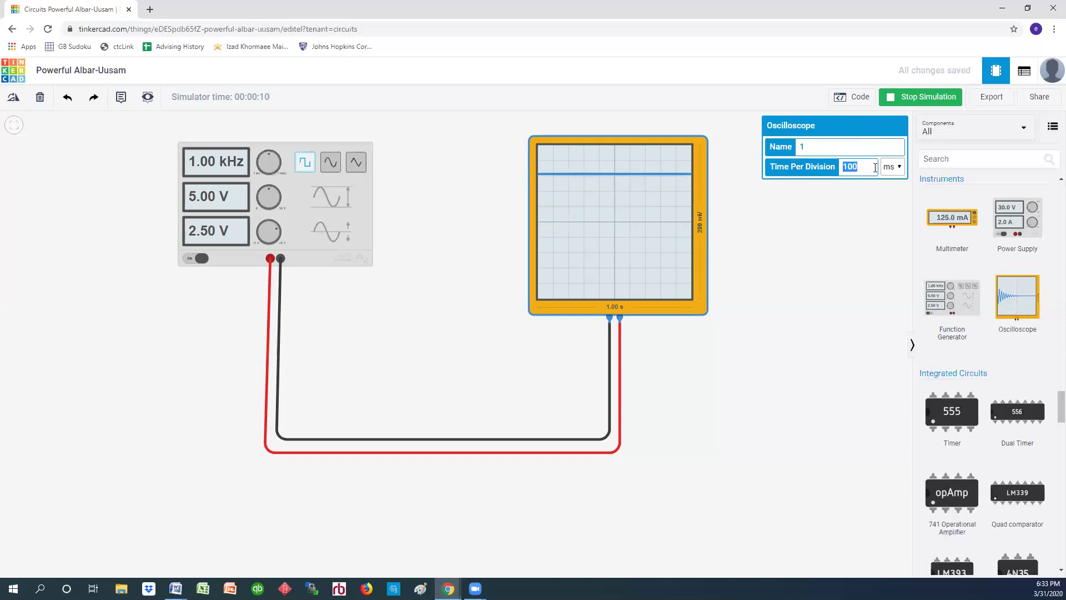
{"action": "type", "text": "1"}
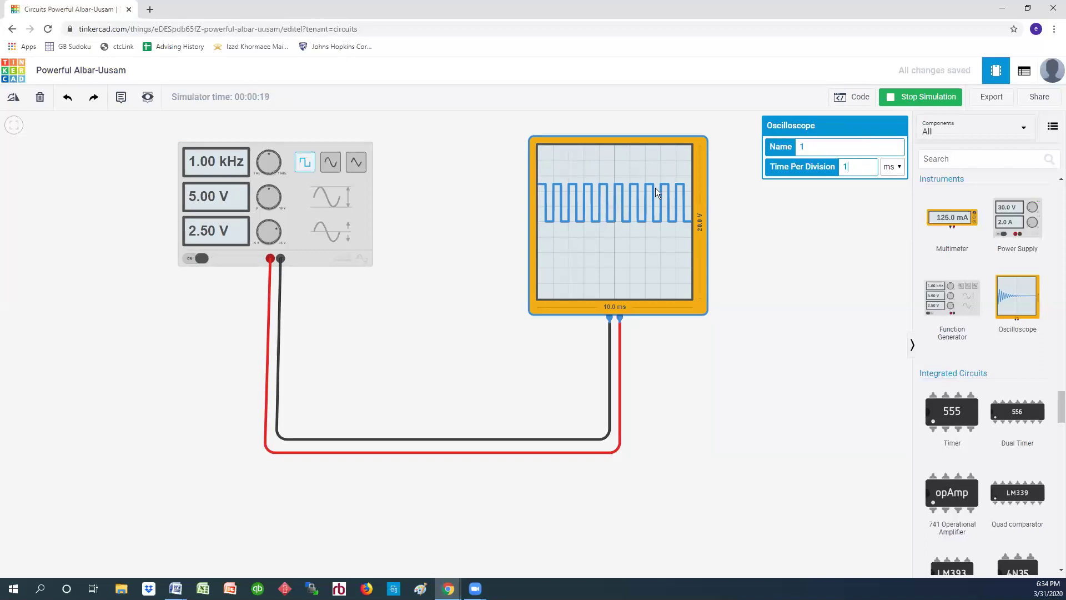
{"action": "double_click", "coordinate": [844, 165]}
{"action": "key", "text": "BackSpace"}
{"action": "type", "text": "2"}
Step: Stop and restart the simulation to view the square wave at the new time scale
{"action": "left_click", "coordinate": [915, 100]}
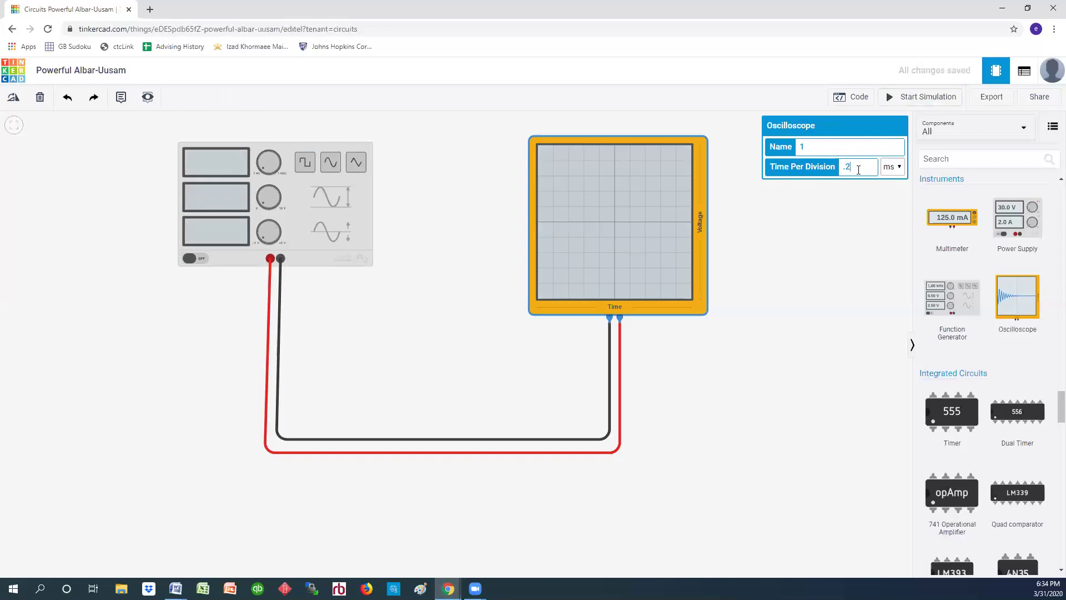
{"action": "left_click", "coordinate": [910, 103]}
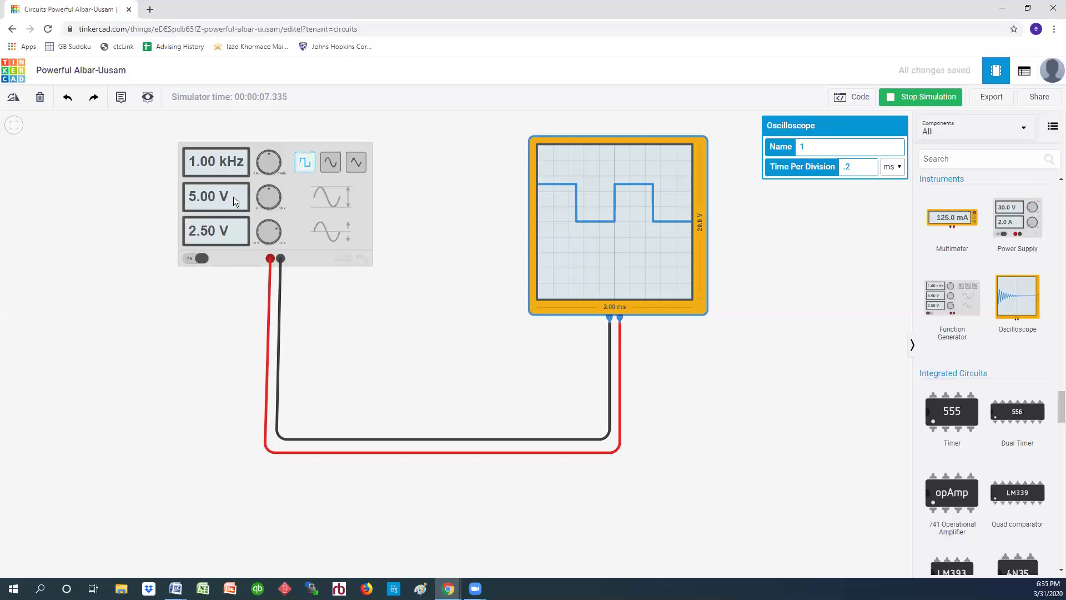
Step: Drag FG1's DC offset knob down from 2.50 V to about -0.02 V
{"action": "left_click", "coordinate": [214, 232]}
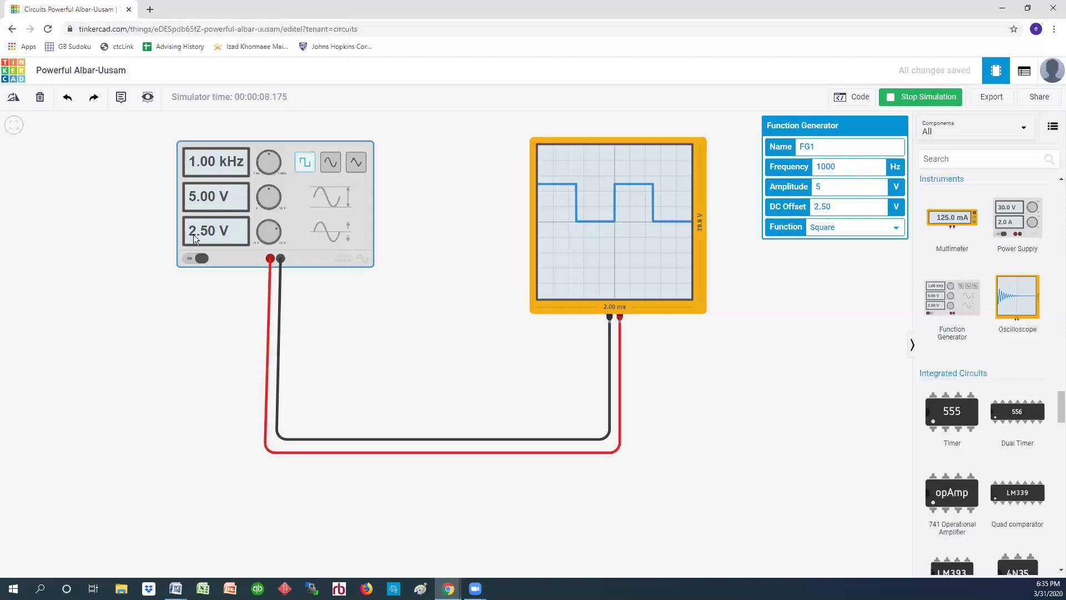
{"action": "left_click_drag", "start_coordinate": [275, 229], "coordinate": [200, 226]}
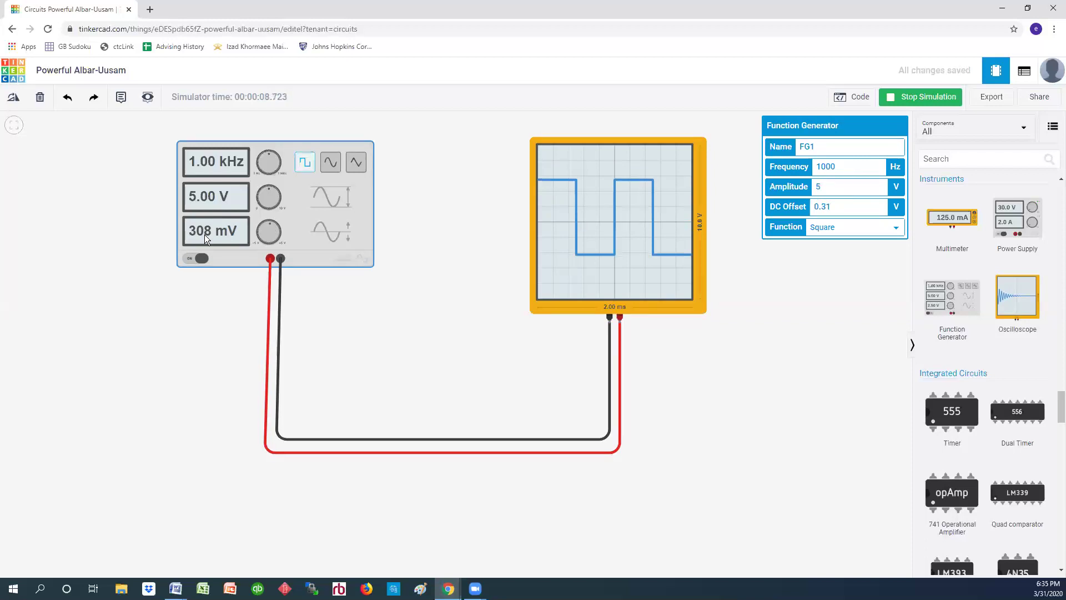
{"action": "left_click_drag", "start_coordinate": [267, 220], "coordinate": [269, 221]}
{"action": "left_click", "coordinate": [266, 221]}
{"action": "left_click", "coordinate": [269, 221]}
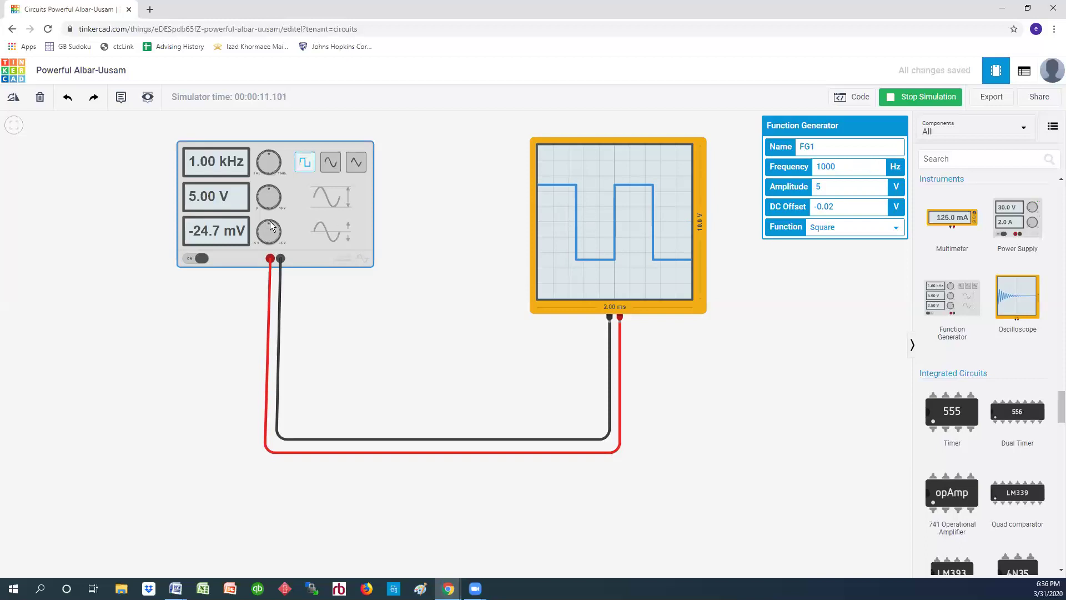
Step: Stop the simulation, type 2.5 into FG1's DC Offset field, and start the simulation again
{"action": "left_click_drag", "start_coordinate": [269, 223], "coordinate": [277, 232]}
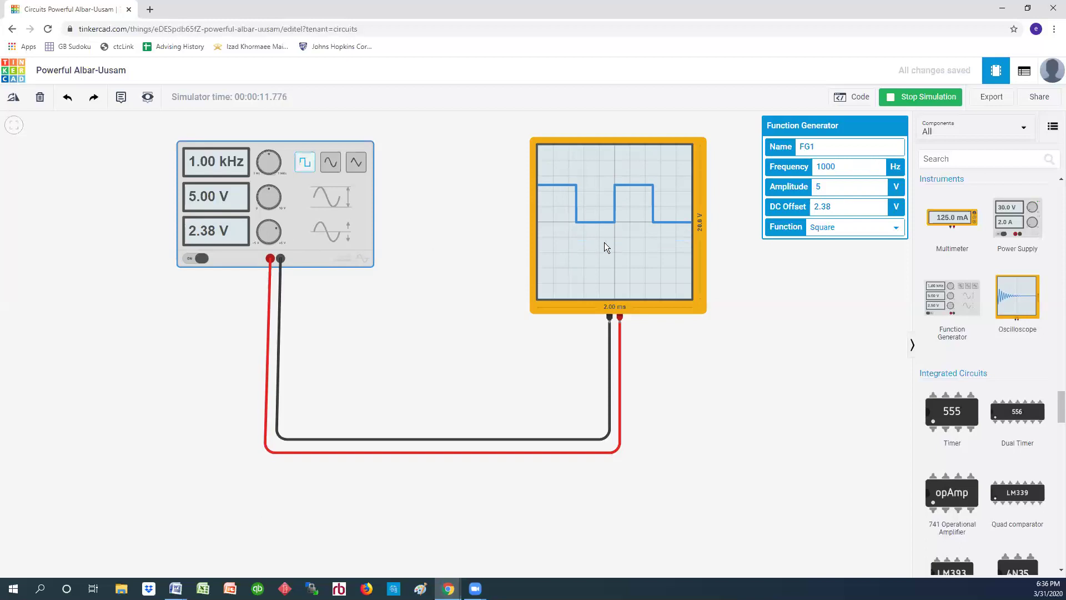
{"action": "left_click", "coordinate": [926, 103]}
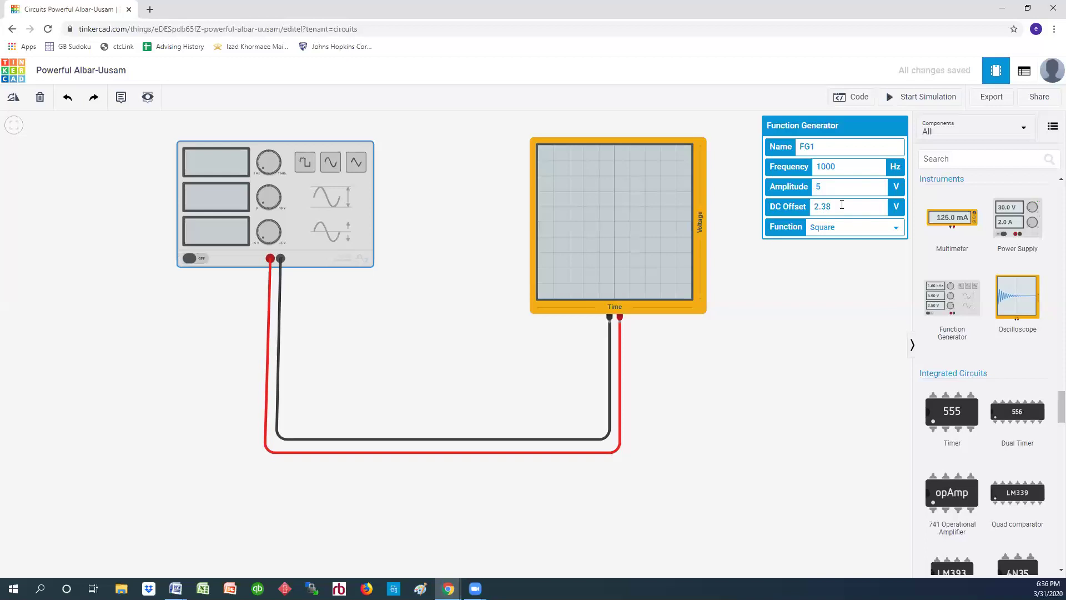
{"action": "left_click_drag", "start_coordinate": [842, 205], "coordinate": [811, 207]}
{"action": "type", "text": "2.5"}
{"action": "left_click", "coordinate": [904, 100]}
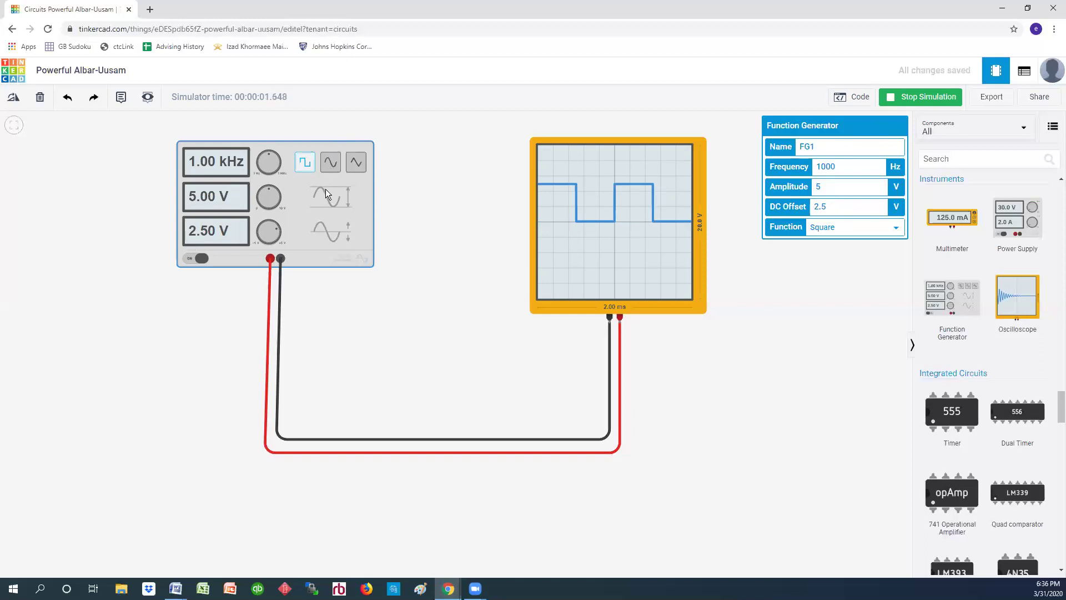
Step: Switch FG1 to a sine wave with DC offset 0 so it centres on the scope
{"action": "left_click", "coordinate": [331, 162]}
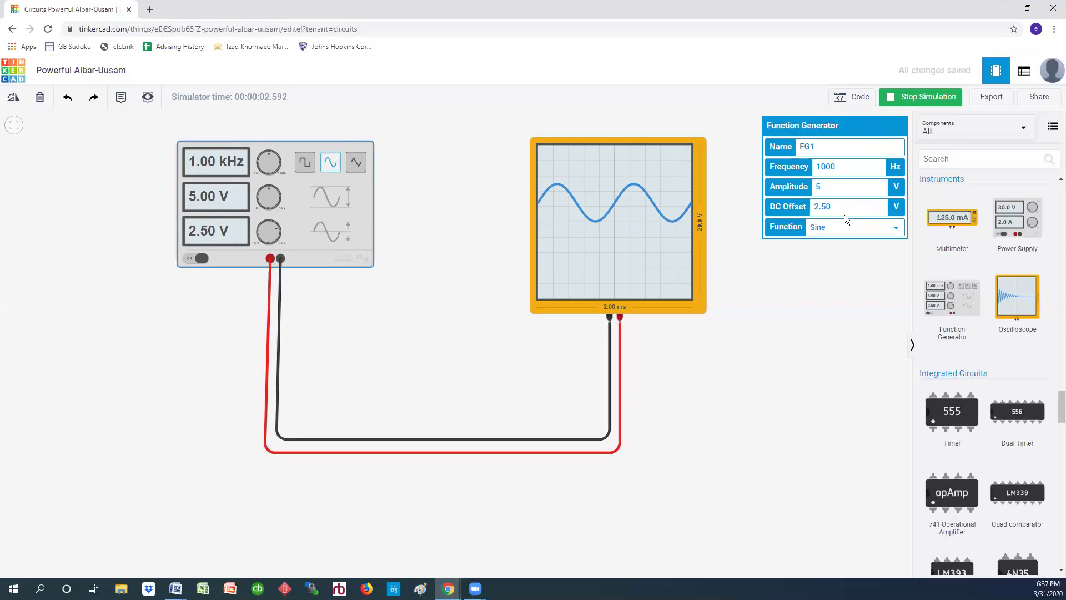
{"action": "left_click_drag", "start_coordinate": [837, 211], "coordinate": [814, 211]}
{"action": "type", "text": "0"}
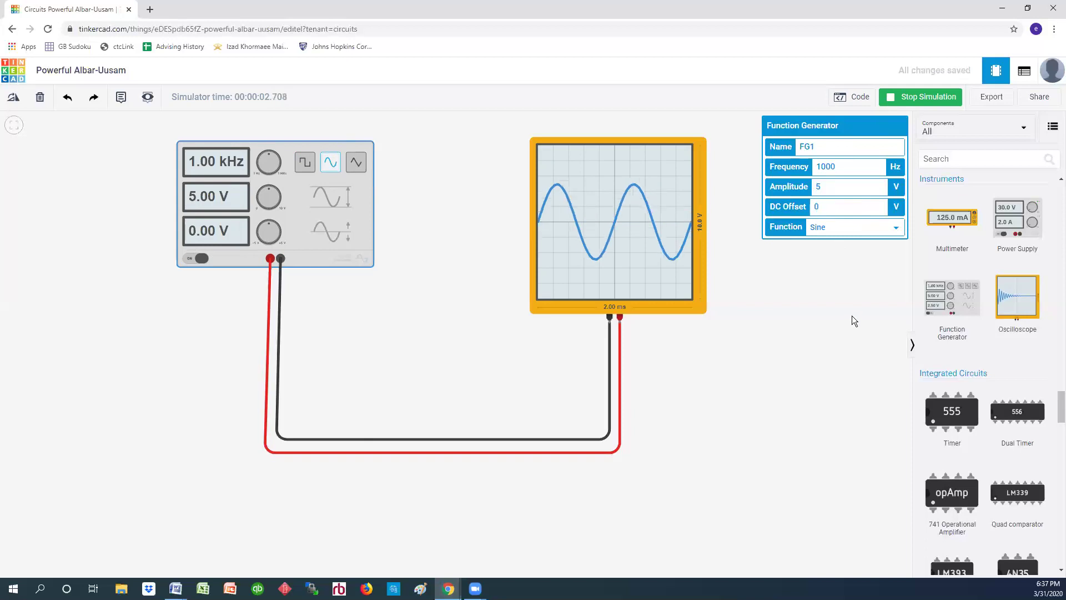
{"action": "left_click", "coordinate": [852, 317]}
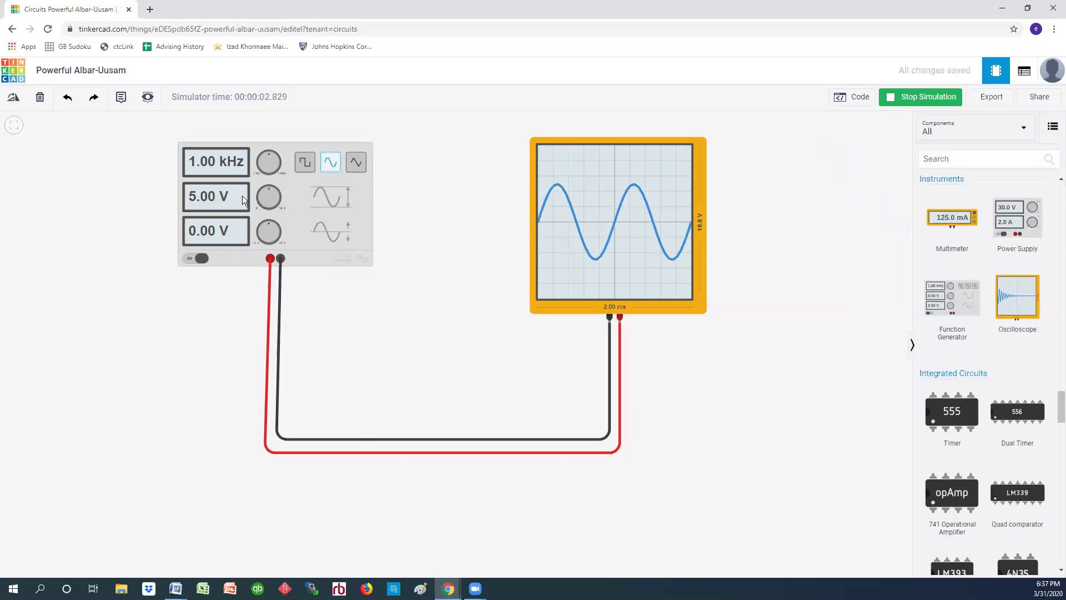
Step: Set FG1's amplitude to 10 V and restart the simulation
{"action": "left_click", "coordinate": [215, 195]}
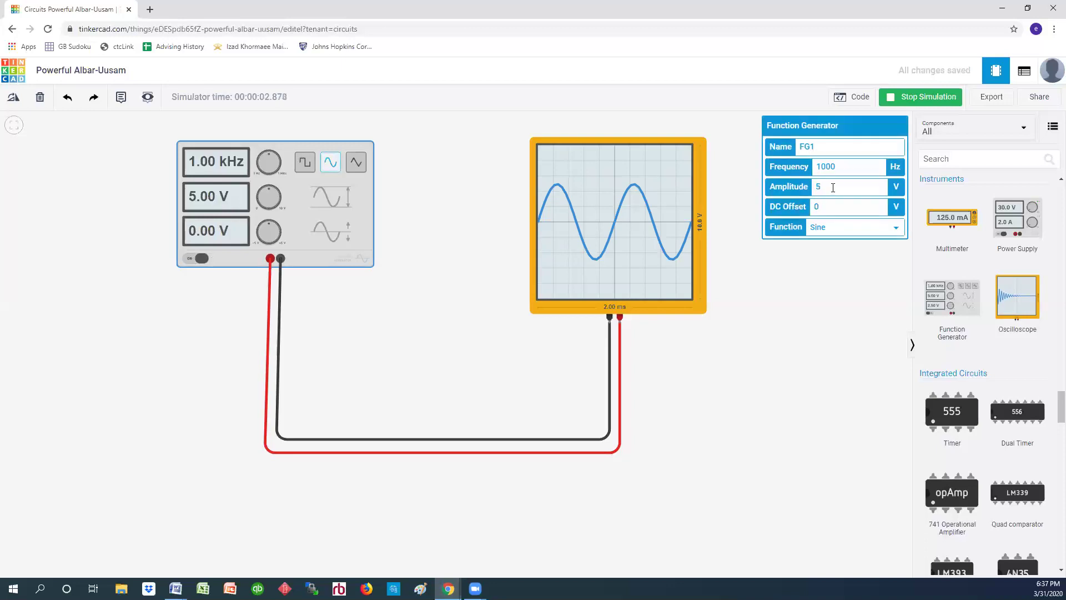
{"action": "type", "text": "10"}
{"action": "left_click", "coordinate": [842, 204]}
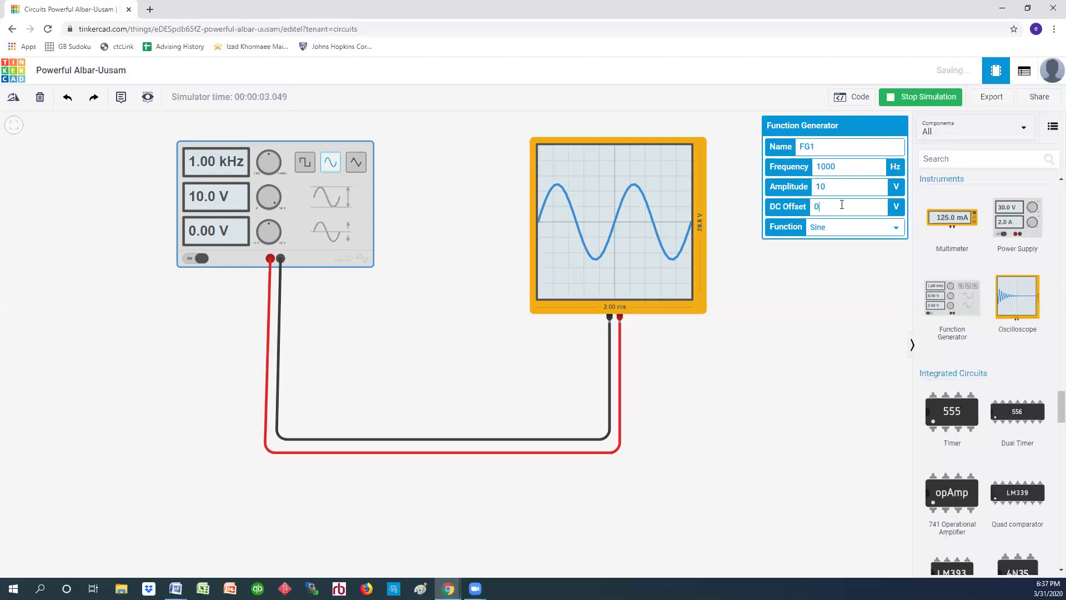
{"action": "left_click", "coordinate": [910, 104]}
{"action": "left_click", "coordinate": [910, 101]}
Step: Choose Square in the generator's Function list for a full 10 V square wave
{"action": "left_click", "coordinate": [829, 229]}
{"action": "left_click", "coordinate": [830, 242]}
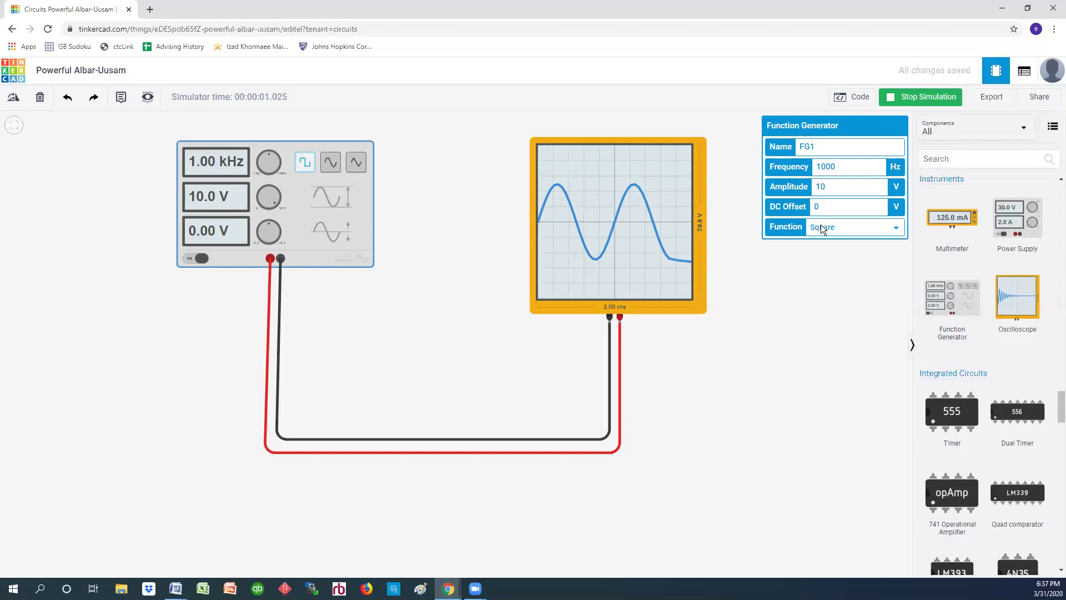
{"action": "left_click", "coordinate": [828, 208]}
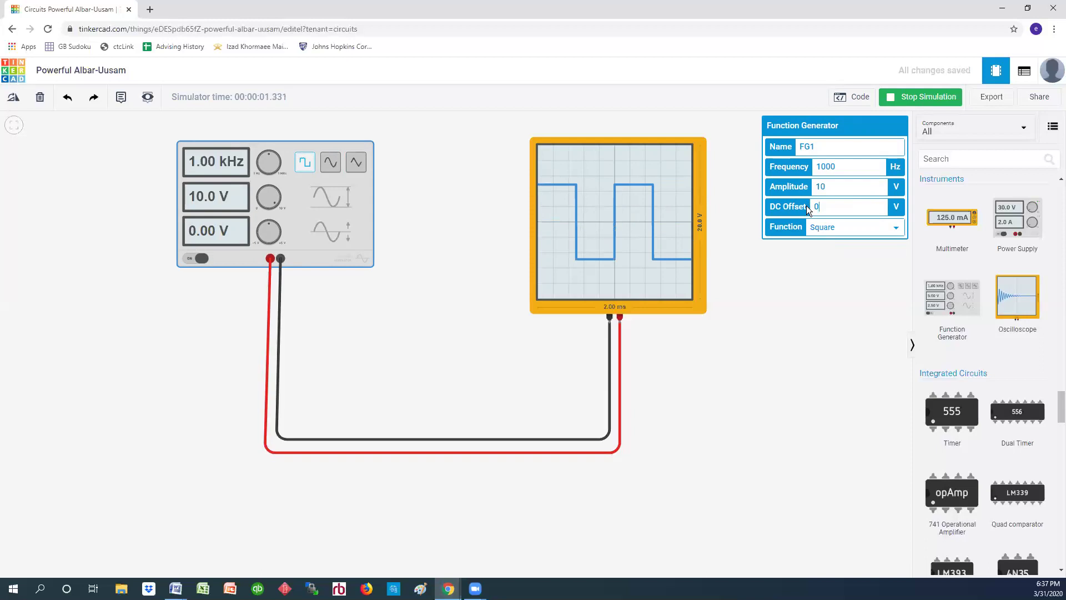